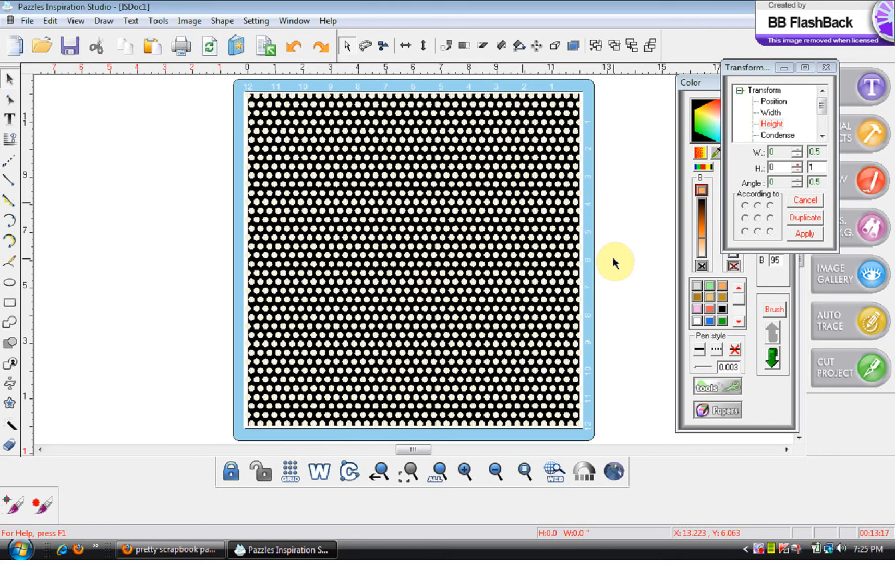
Look through the Bling Cardstock paper textures and inspect the black dotted paper on the mat up close.
click(720, 412)
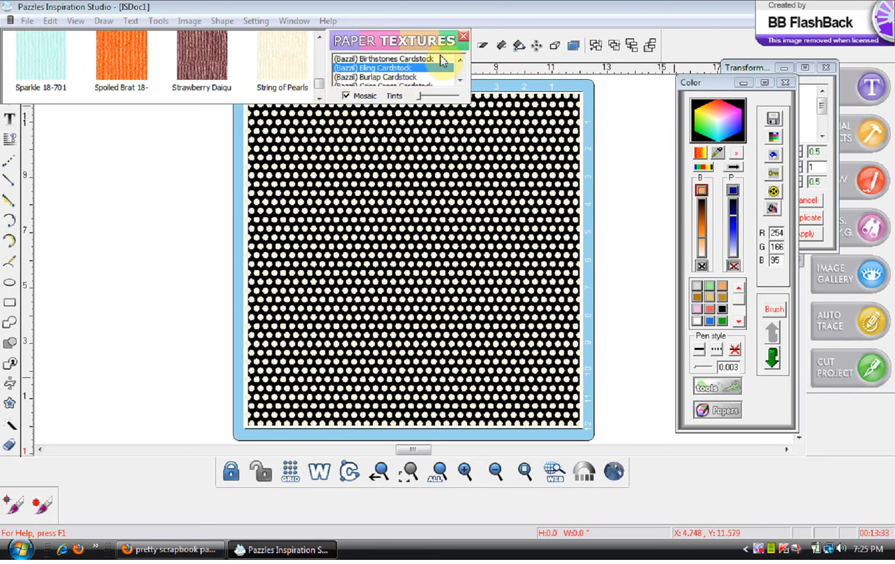
click(464, 36)
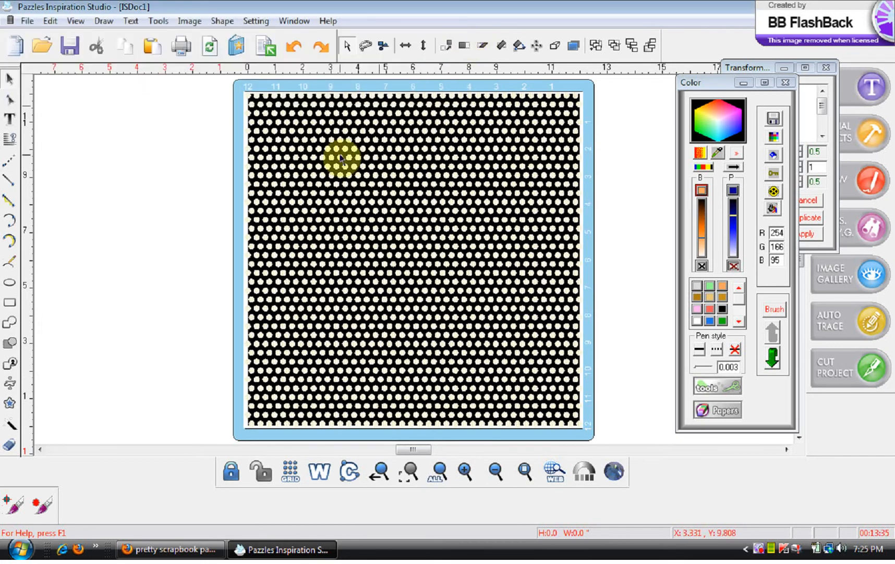
click(467, 471)
click(452, 371)
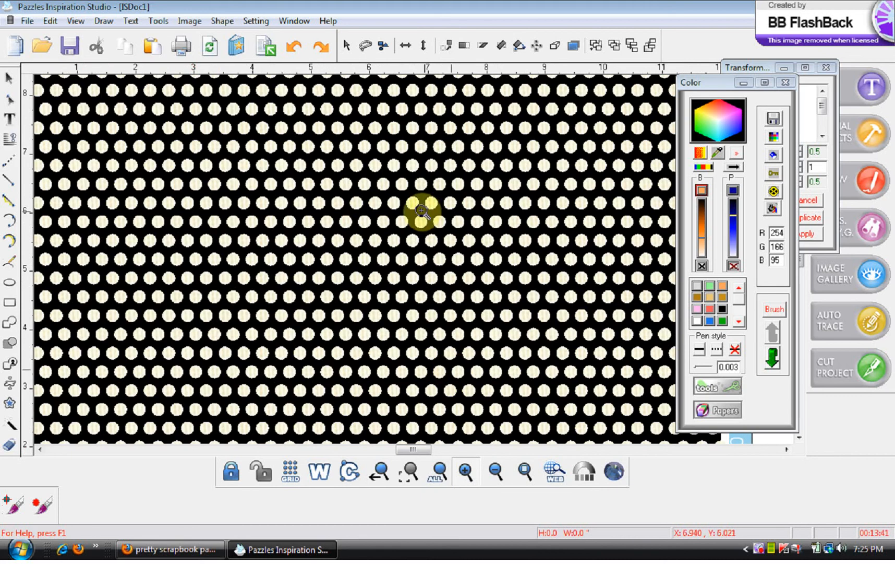
click(9, 81)
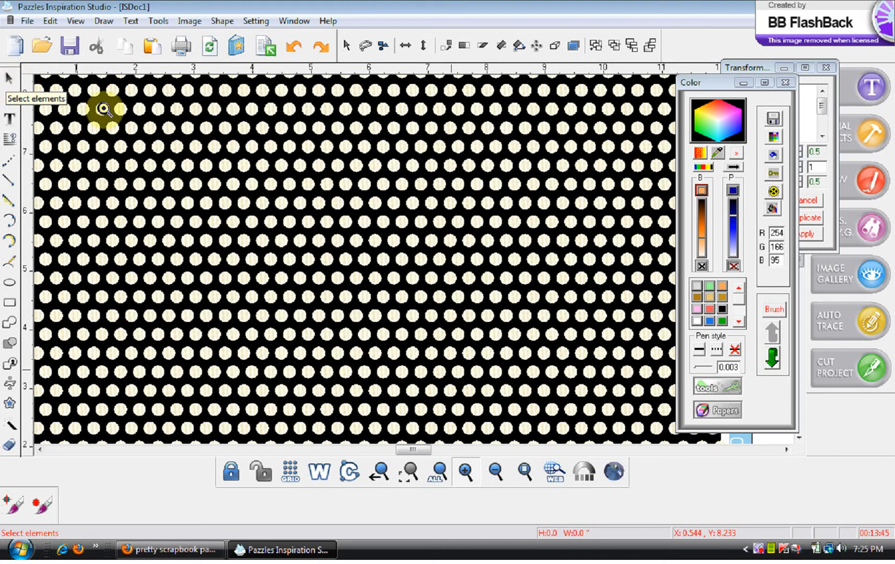
click(526, 470)
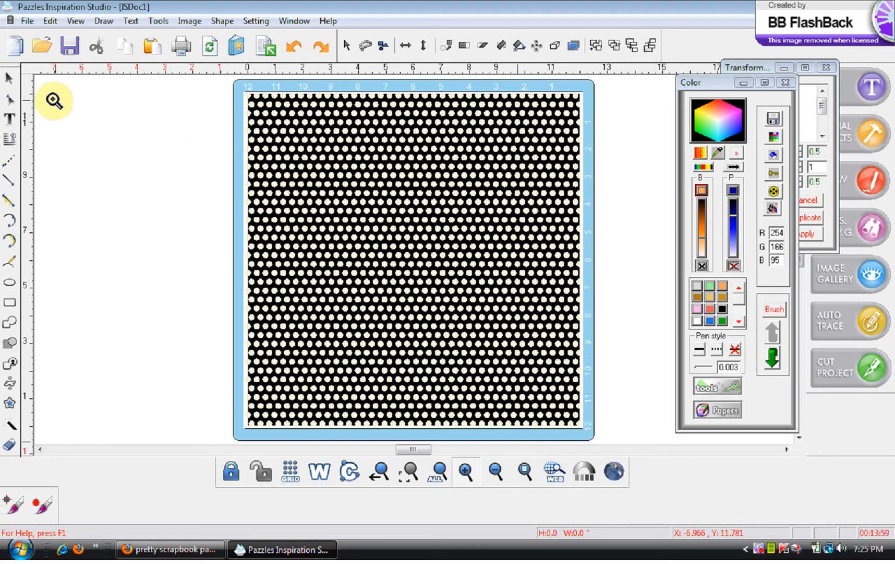
click(9, 79)
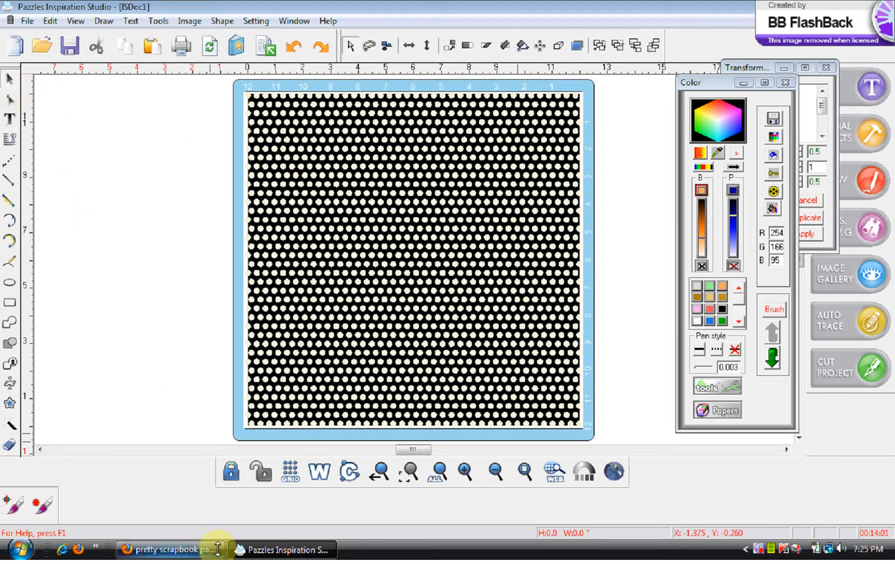
Switch to Firefox and view the teal dotted paper from the Google image results for "pretty scrapbook paper".
click(194, 551)
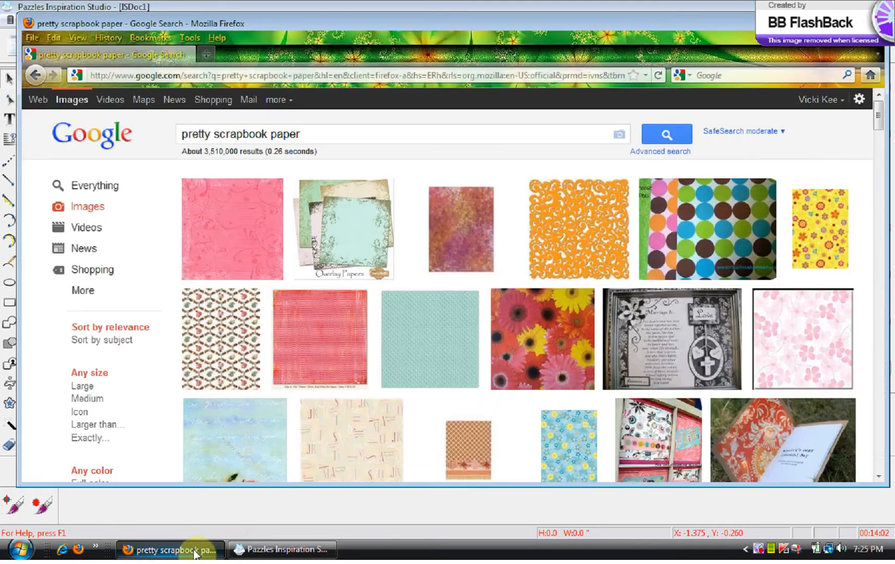
click(429, 345)
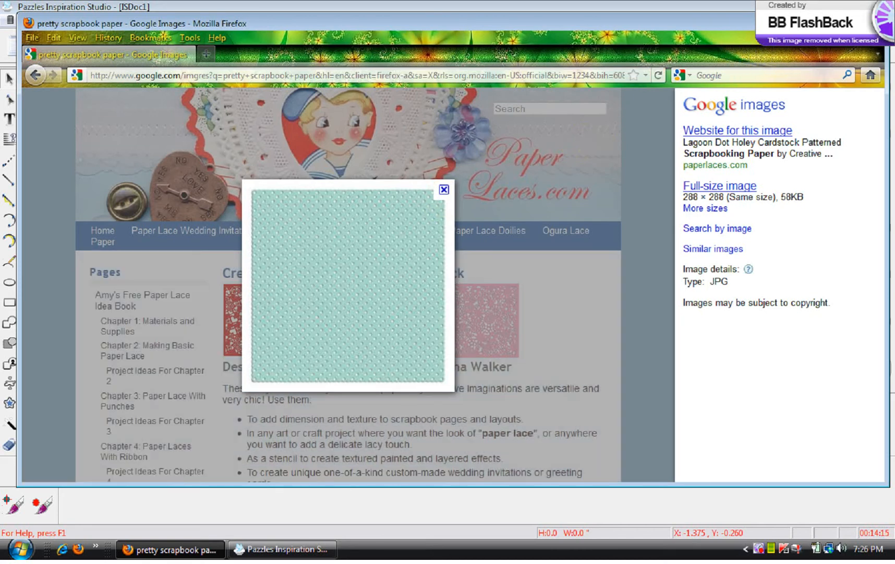
click(828, 22)
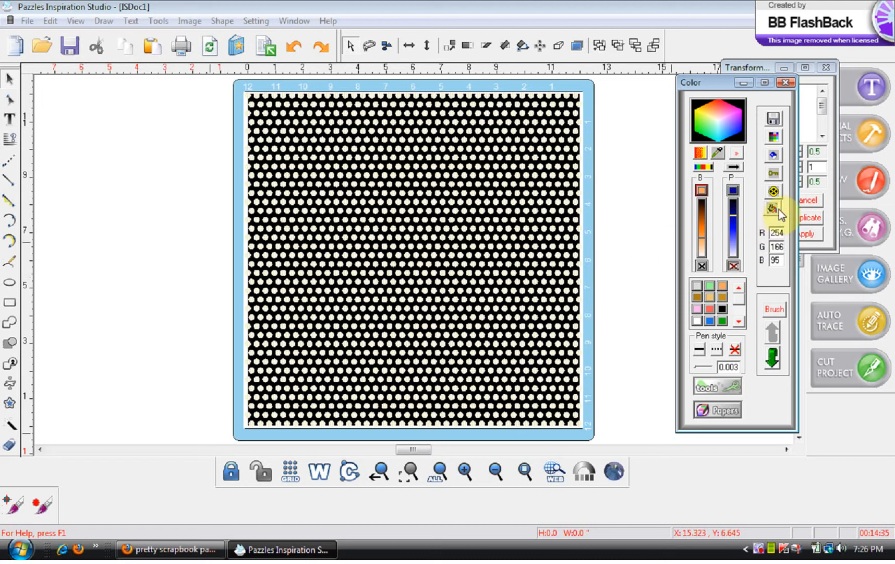
Fill the dotted paper's black background with light green (R 158, G 253, B 163), moving the Color window clear of it.
drag(705, 82, 638, 94)
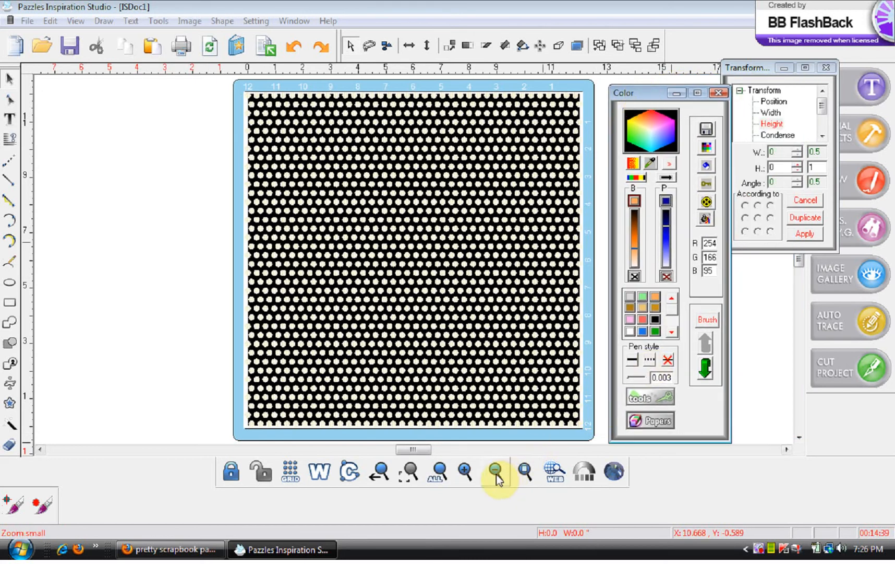
click(466, 471)
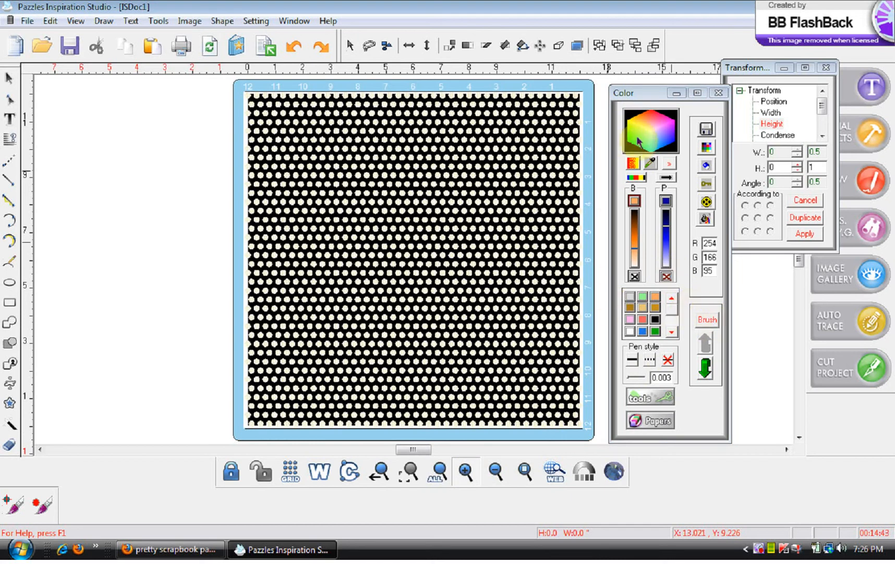
drag(618, 98, 452, 111)
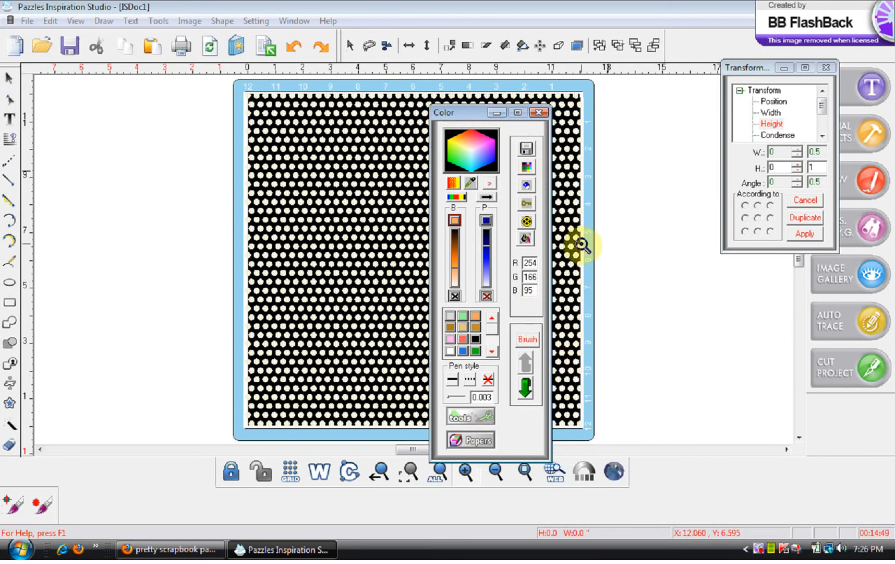
drag(584, 254, 495, 135)
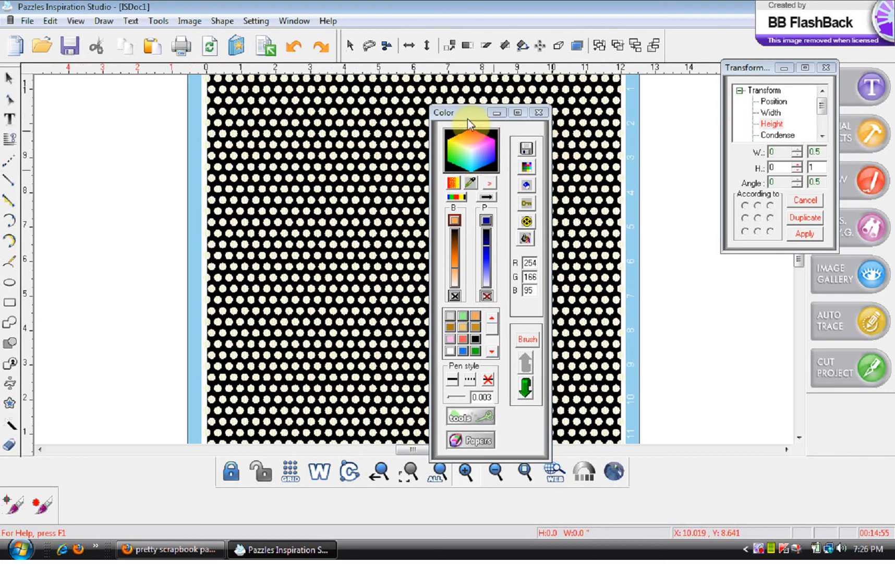
drag(468, 119, 437, 122)
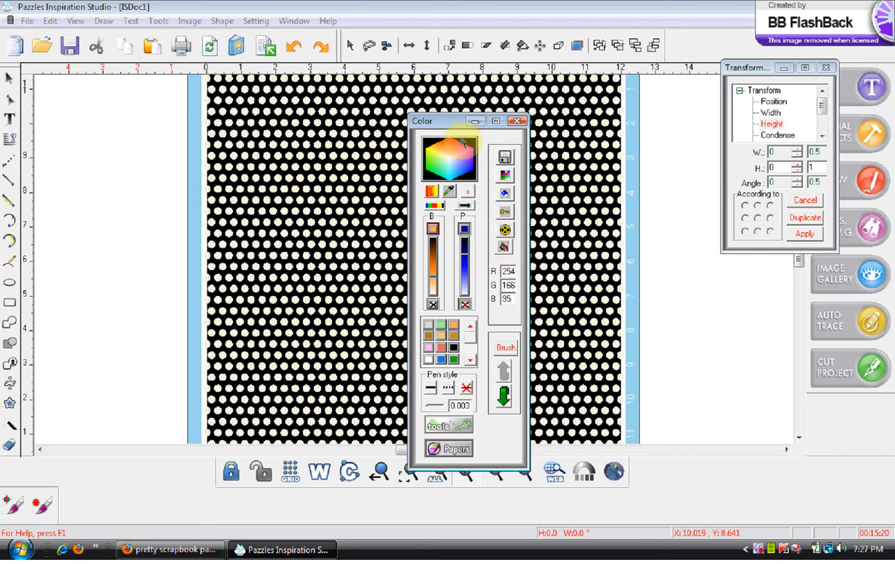
drag(450, 123, 613, 95)
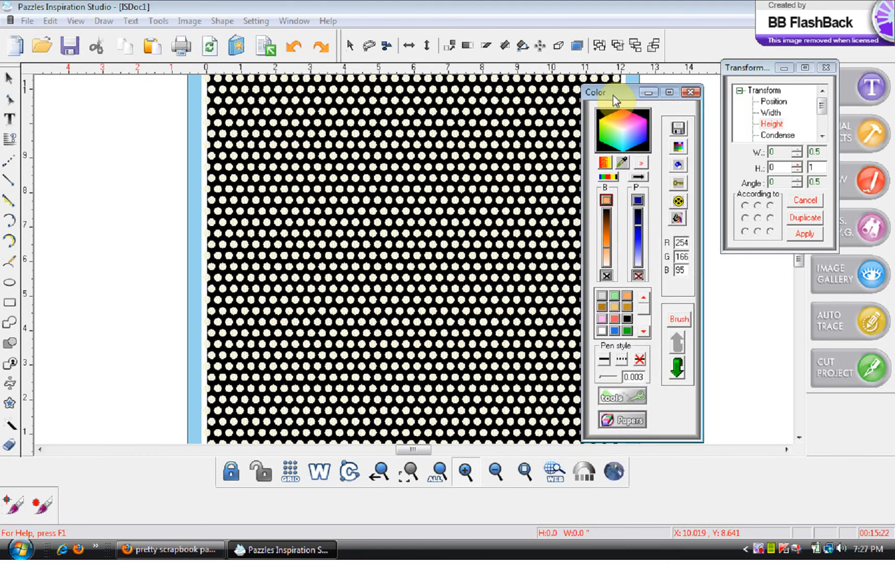
click(629, 331)
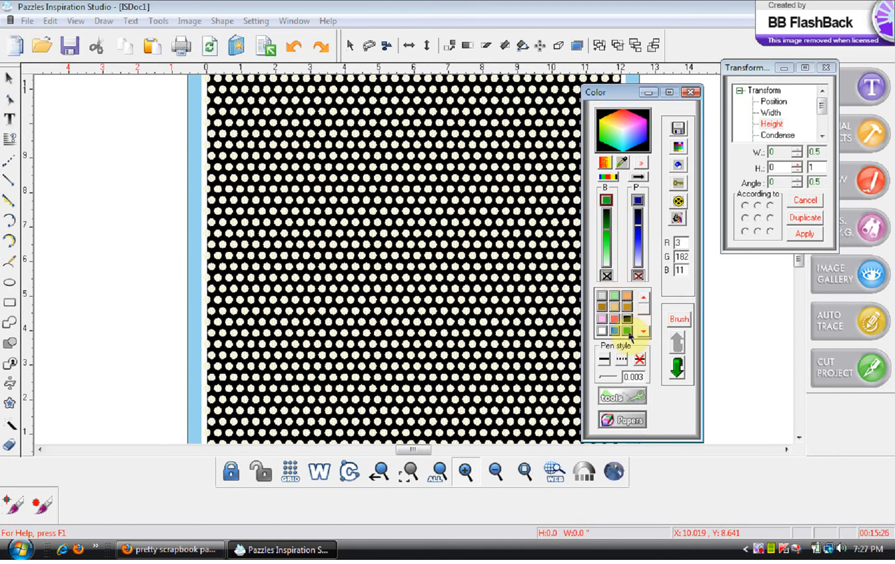
click(608, 250)
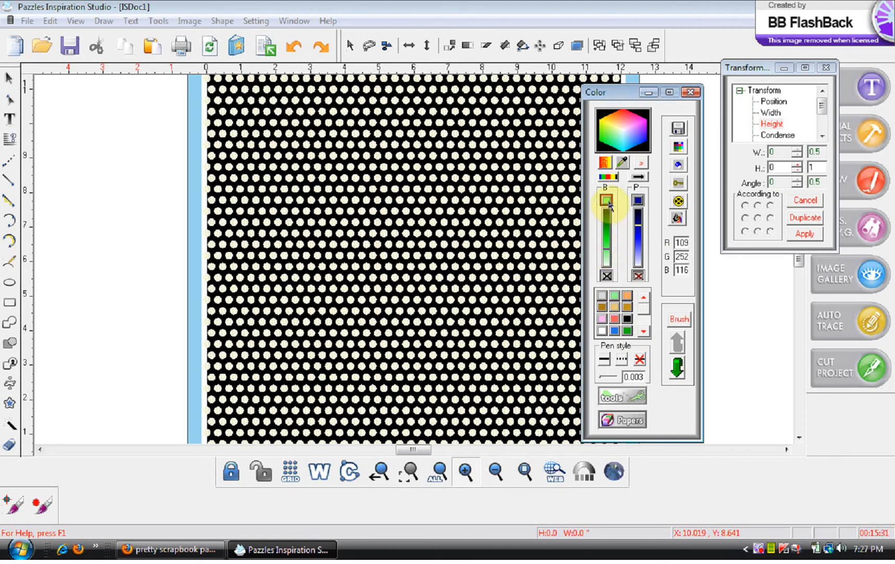
click(607, 259)
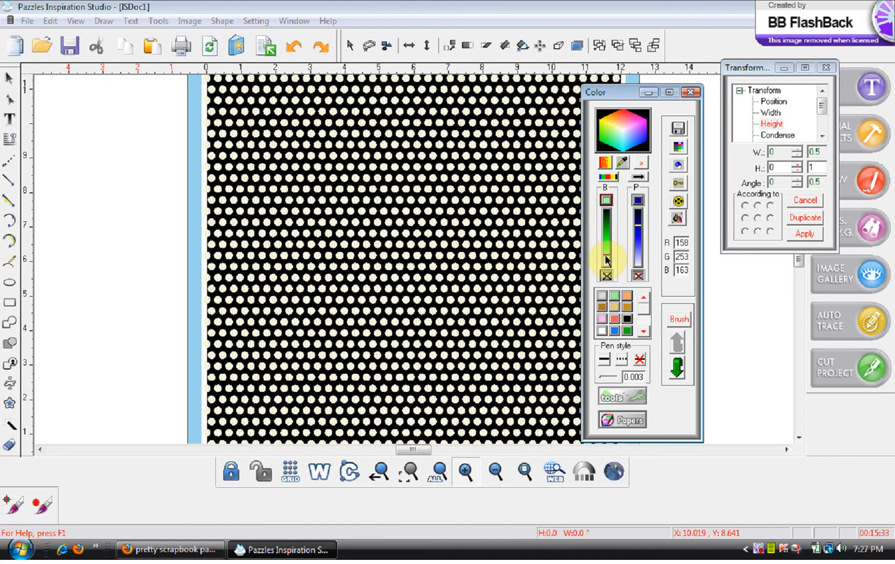
click(678, 218)
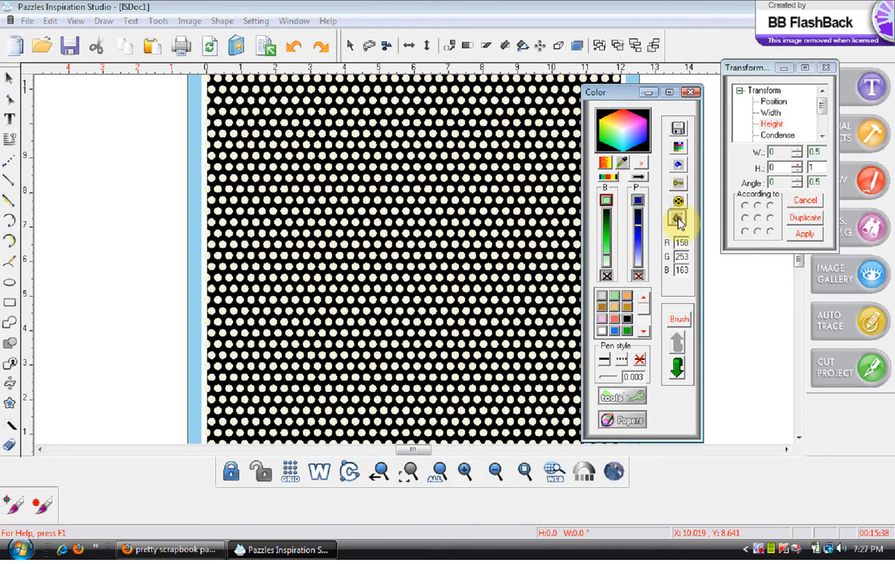
click(542, 194)
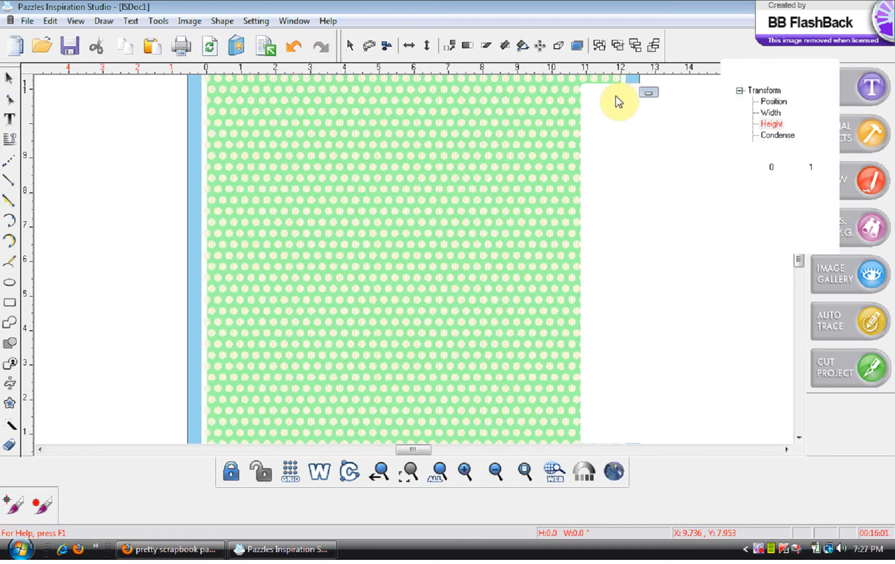
Choose dark green (R 3, G 182, B 11) as the brush color and try to fill on the dotted paper with it.
drag(628, 93, 672, 81)
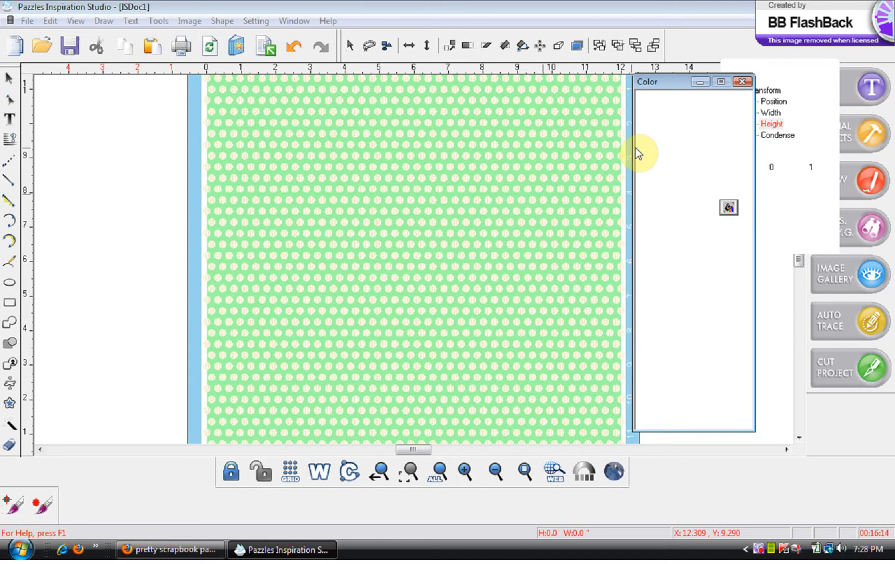
click(704, 82)
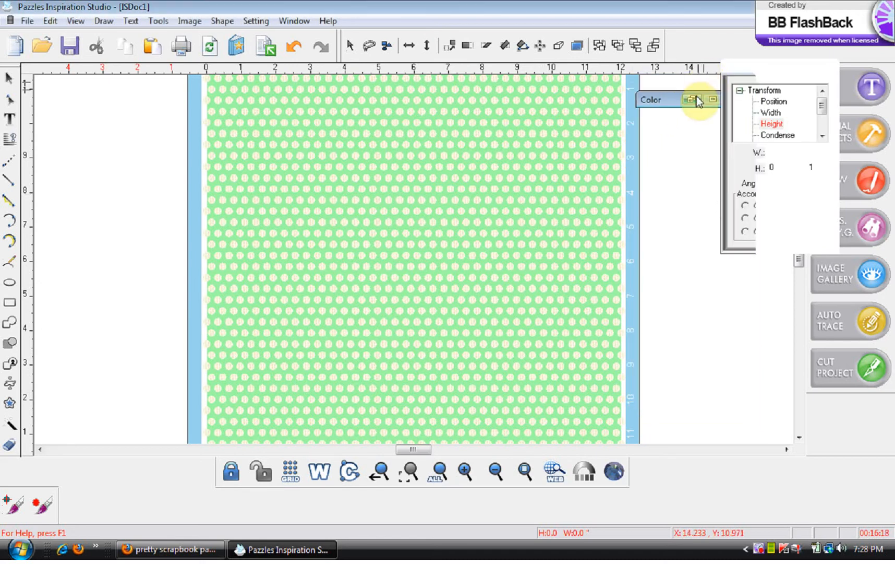
click(695, 101)
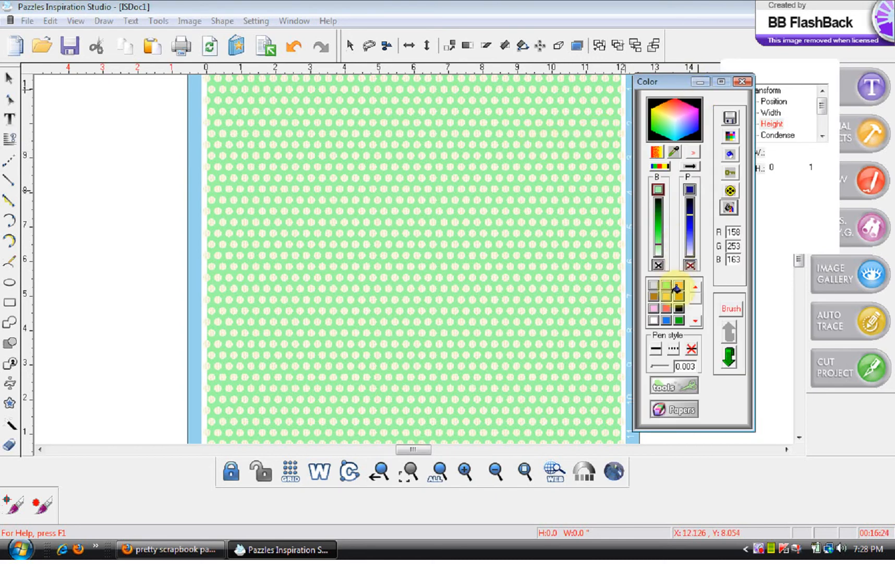
click(680, 319)
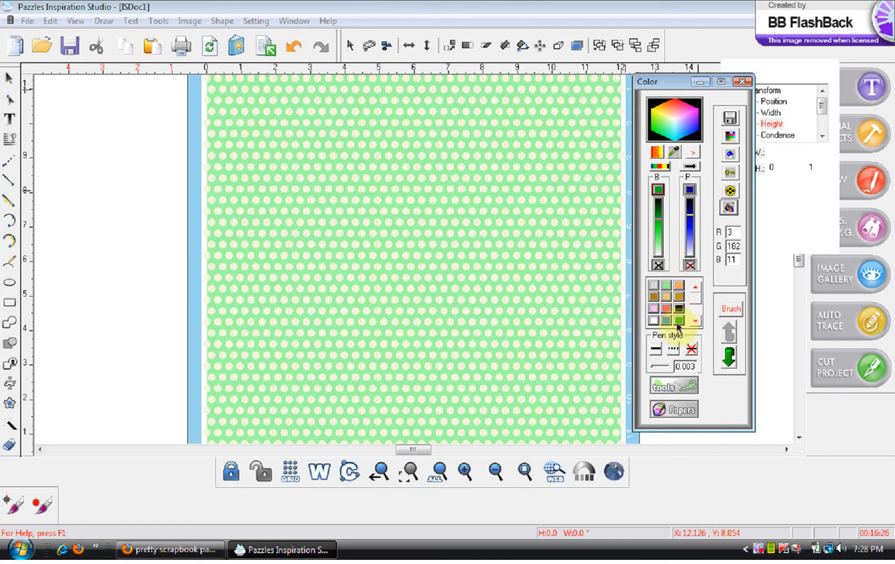
click(602, 219)
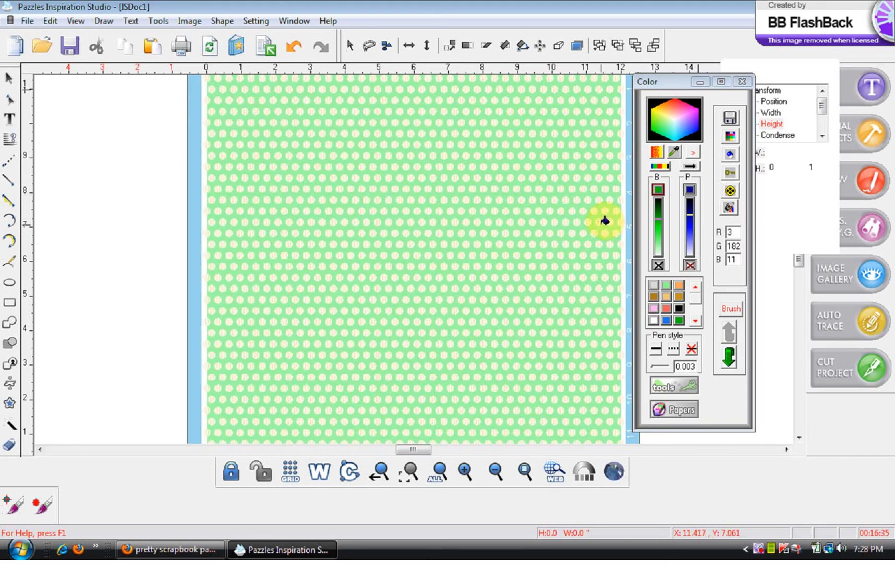
Inspect the cream dots along the green paper's edge up close and return to the whole-mat view.
click(466, 471)
click(624, 259)
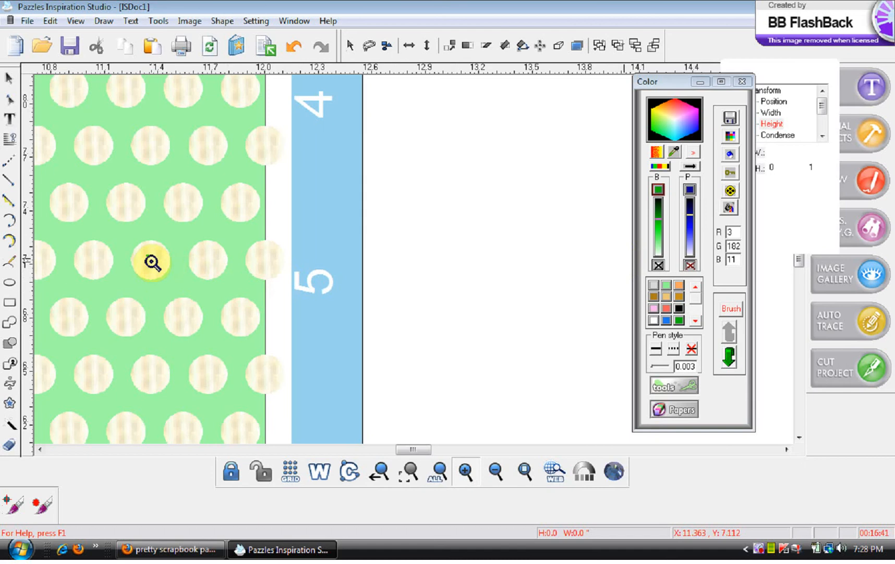
click(525, 471)
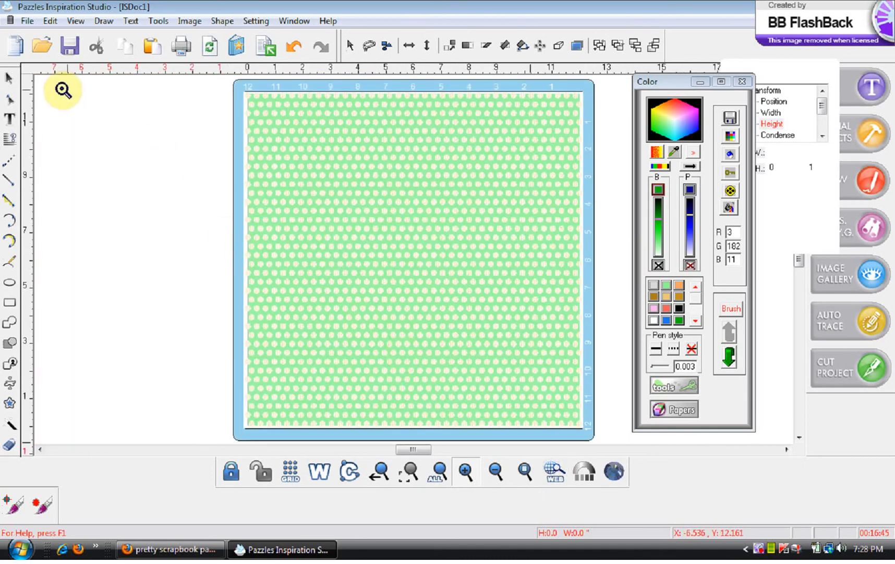
click(11, 81)
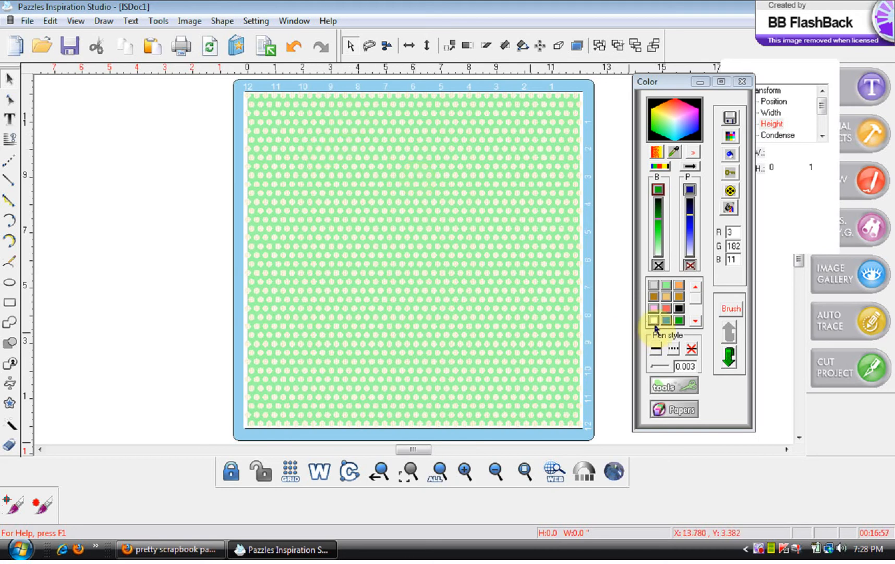
Draw a dark green square about 4 inches wide on the paper and a circle about 0.3 inch across inside its upper-left corner.
click(10, 307)
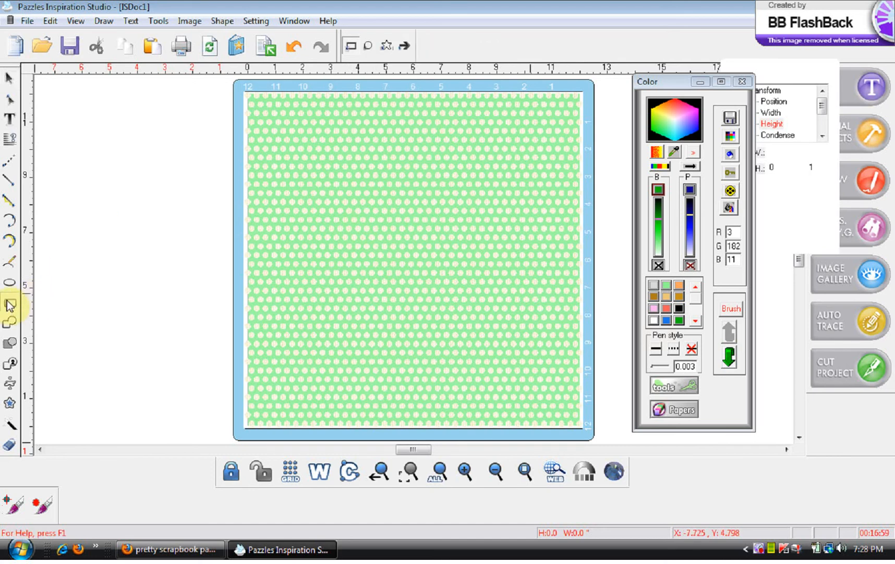
drag(315, 162, 426, 274)
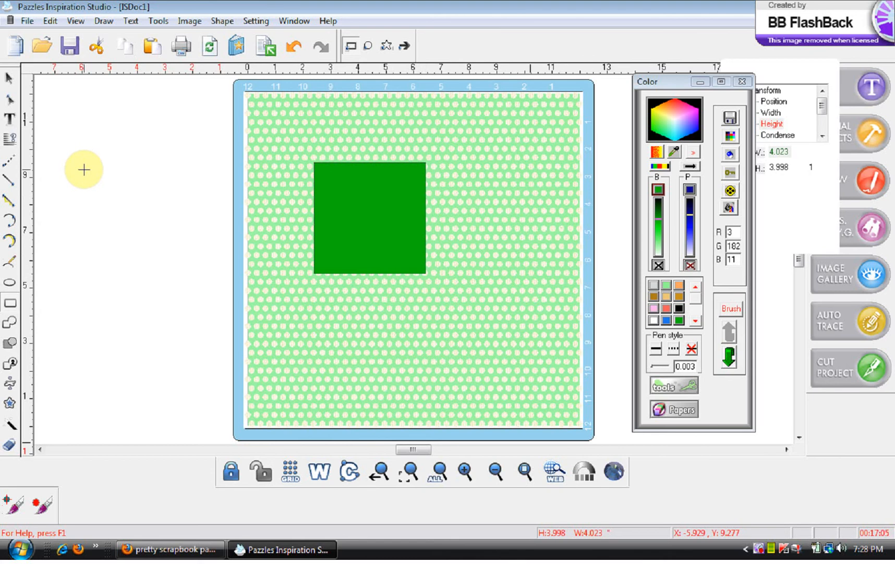
click(9, 282)
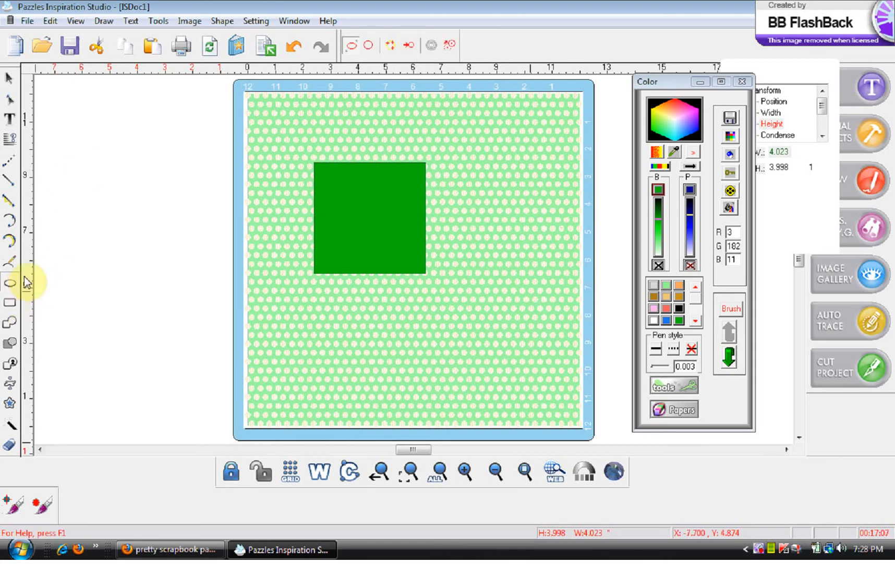
drag(322, 171, 324, 176)
click(9, 79)
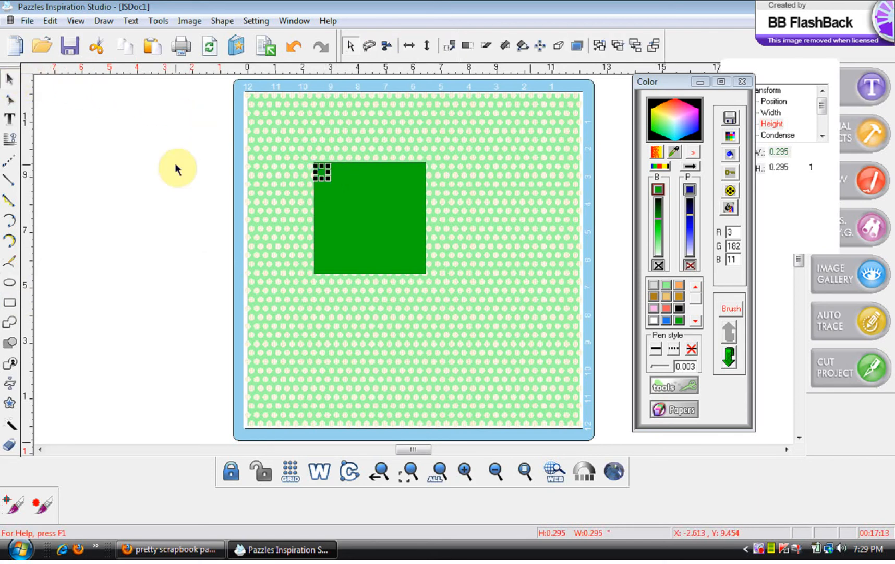
Activate the Ellipse tool's arrow-and-circle option and show the square and circle in wireframe view.
click(10, 282)
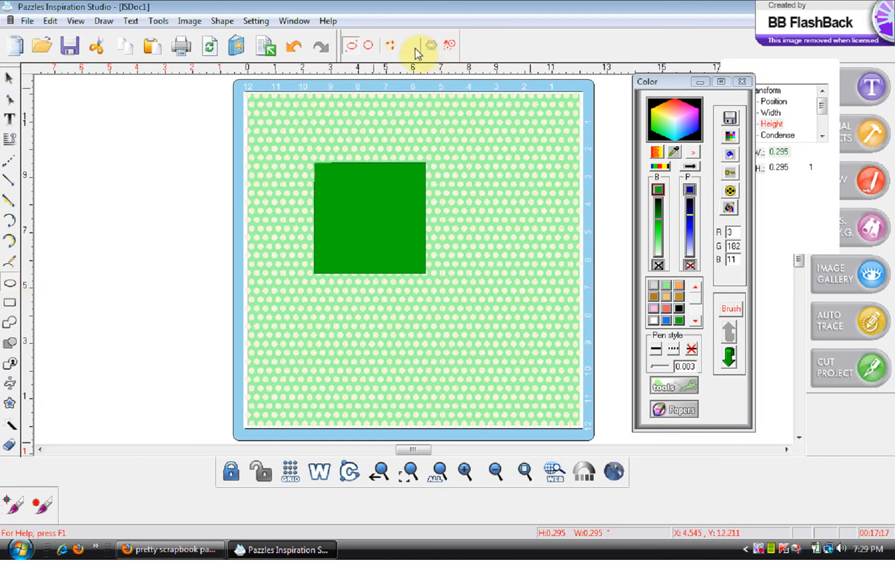
click(410, 47)
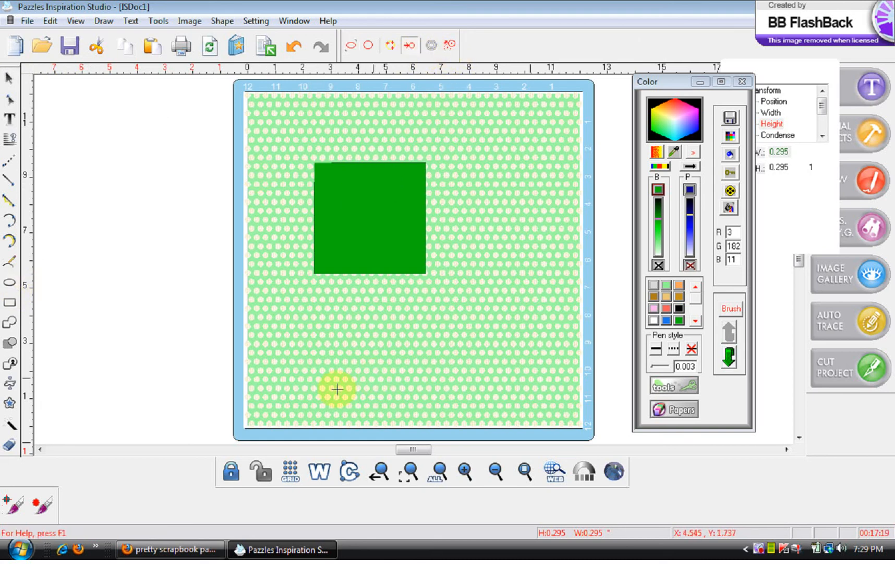
click(321, 475)
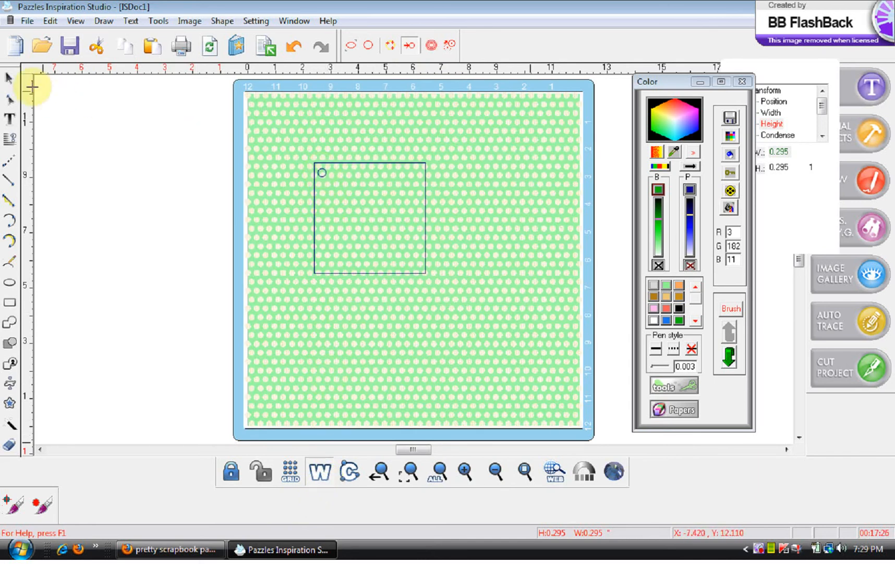
Fill the small circle inside the square with white and return from wireframe to the filled view.
click(10, 81)
click(279, 219)
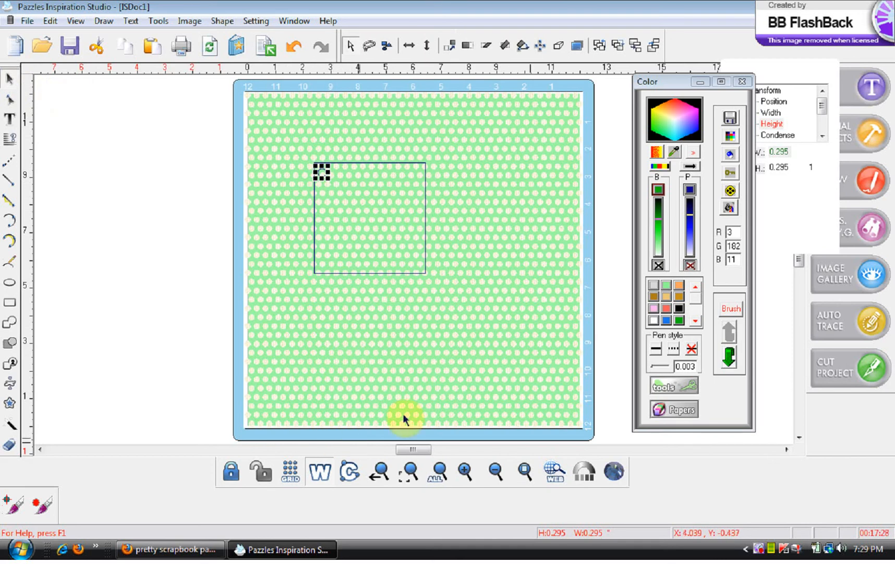
click(654, 320)
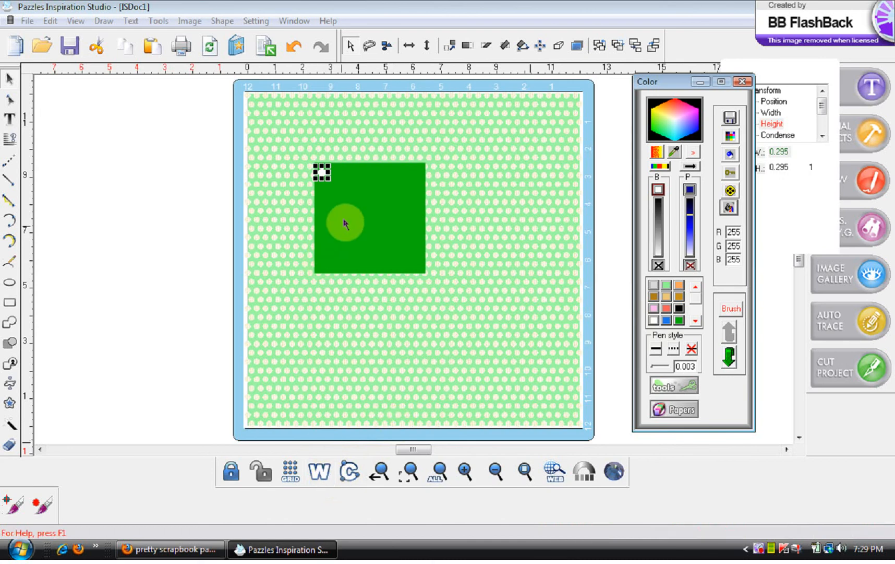
Shrink the white circle in the green square's corner to about 0.23 inch across.
click(322, 174)
click(188, 186)
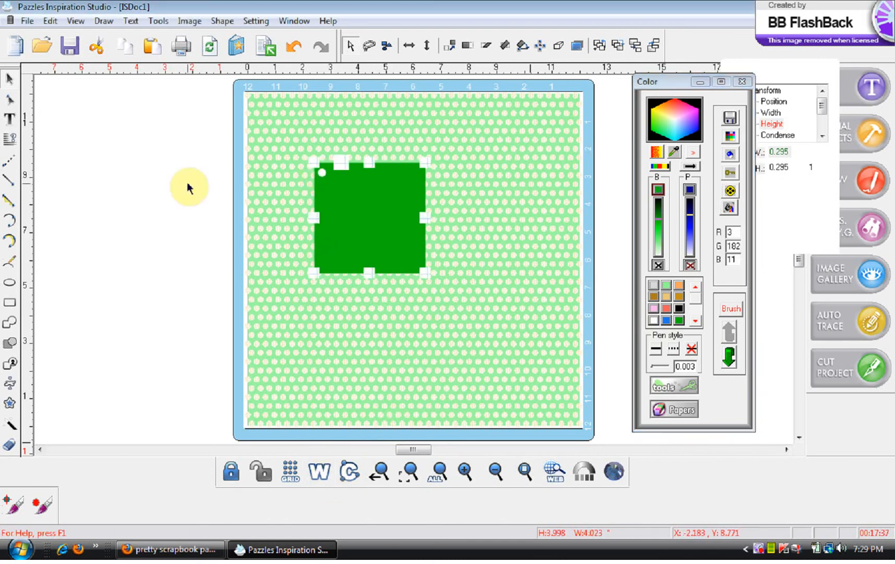
click(322, 174)
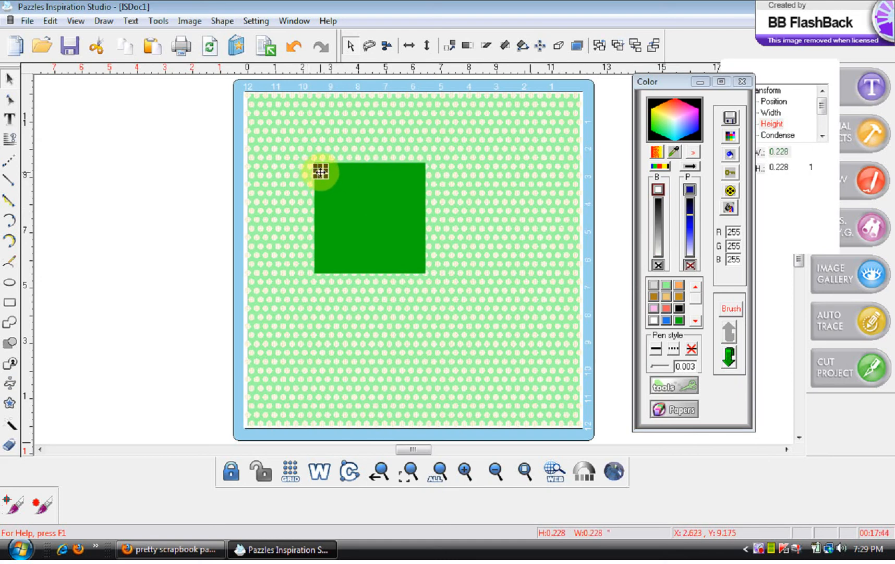
Multiply the white circle with 10 copies at 0.1 spacing to form a horizontal row across the green square.
right_click(321, 173)
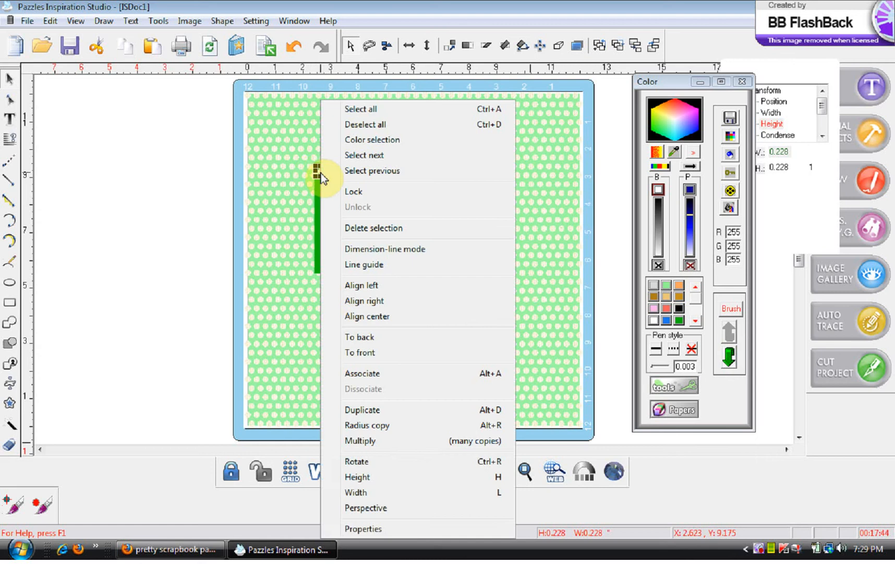
click(368, 442)
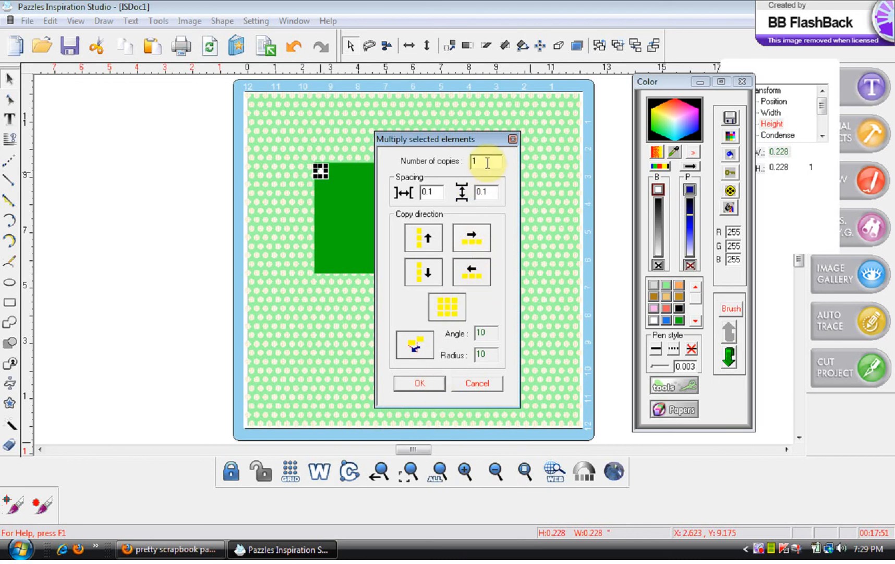
text(10)
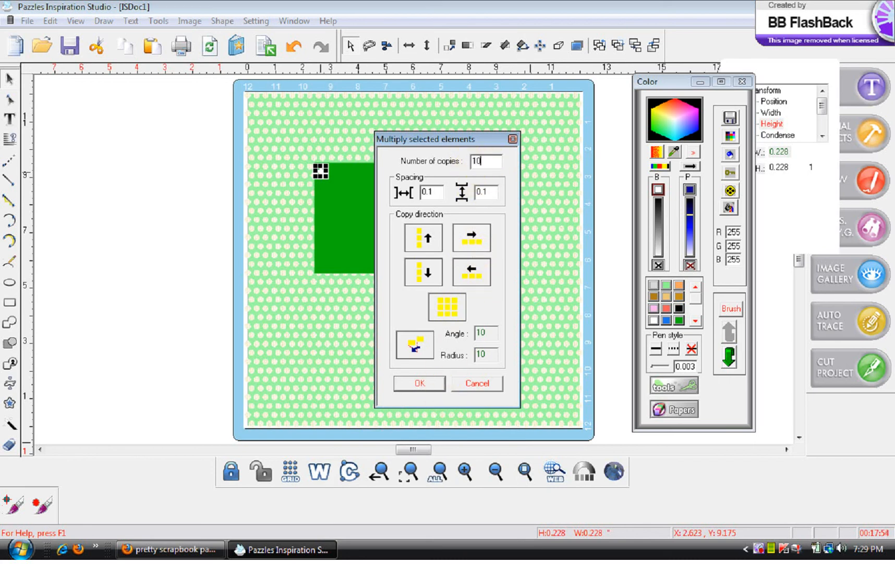
click(426, 381)
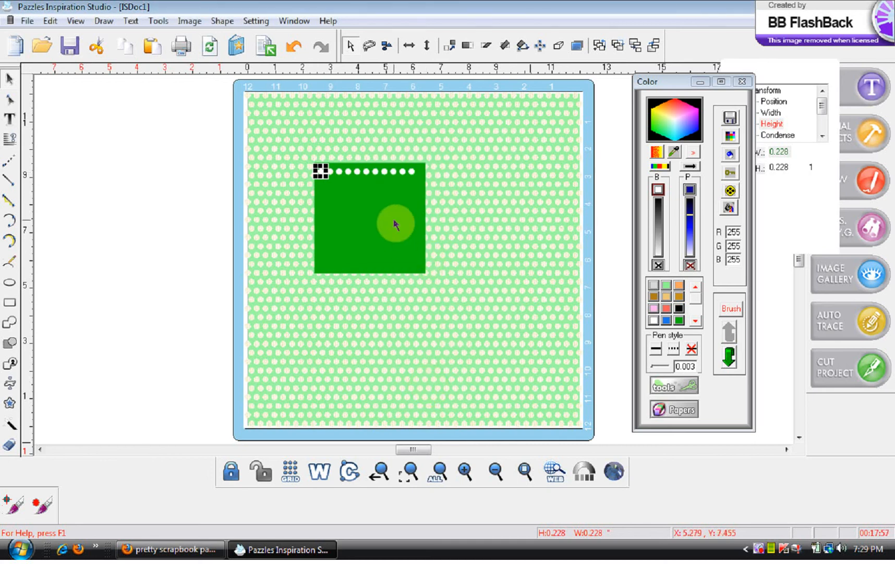
Select the green square together with its row of dots and move them off the mat into the empty workspace.
click(412, 178)
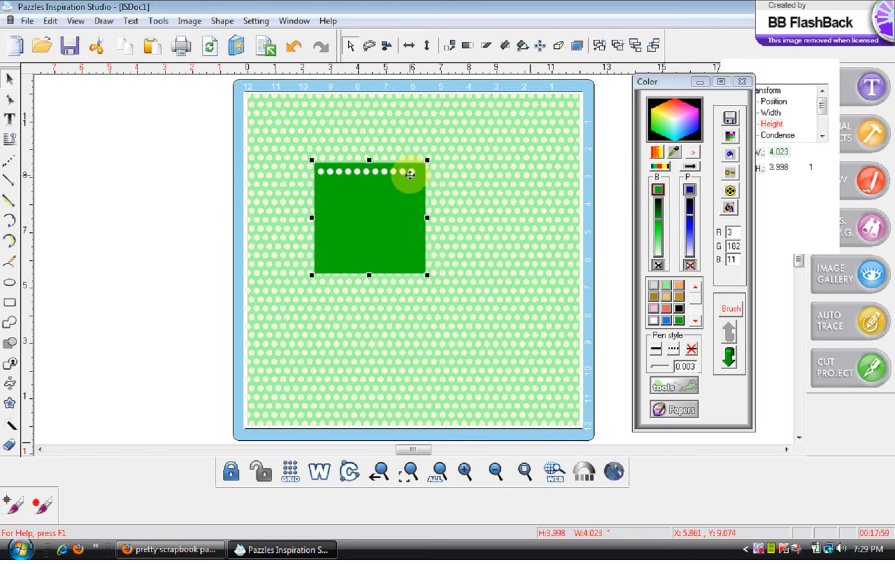
click(222, 153)
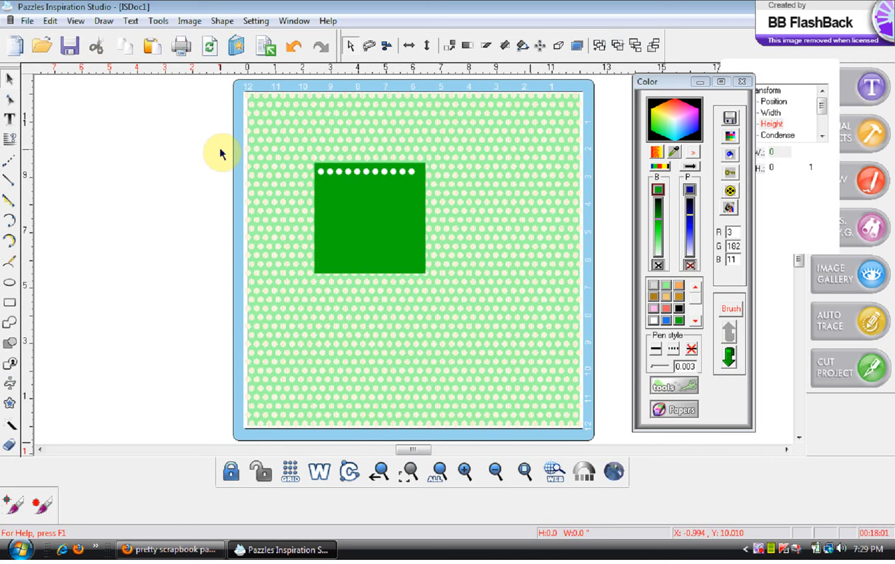
mouse_move(228, 159)
mouse_down()
mouse_move(356, 194)
mouse_move(429, 191)
mouse_move(458, 286)
mouse_up()
drag(397, 238, 168, 216)
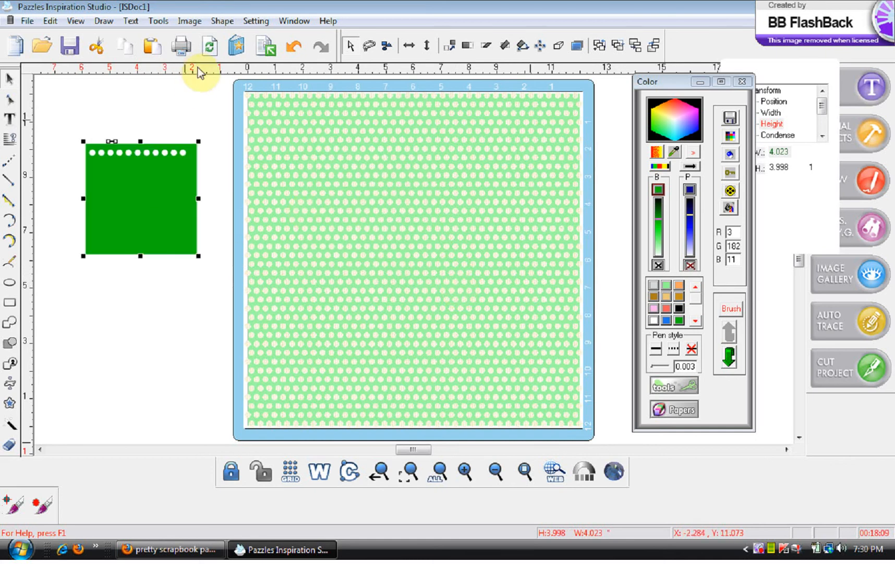
Convert the square and its dots to a bitmap at 300 resolution, 24 bits per pixel and border width 12.
click(190, 21)
click(207, 35)
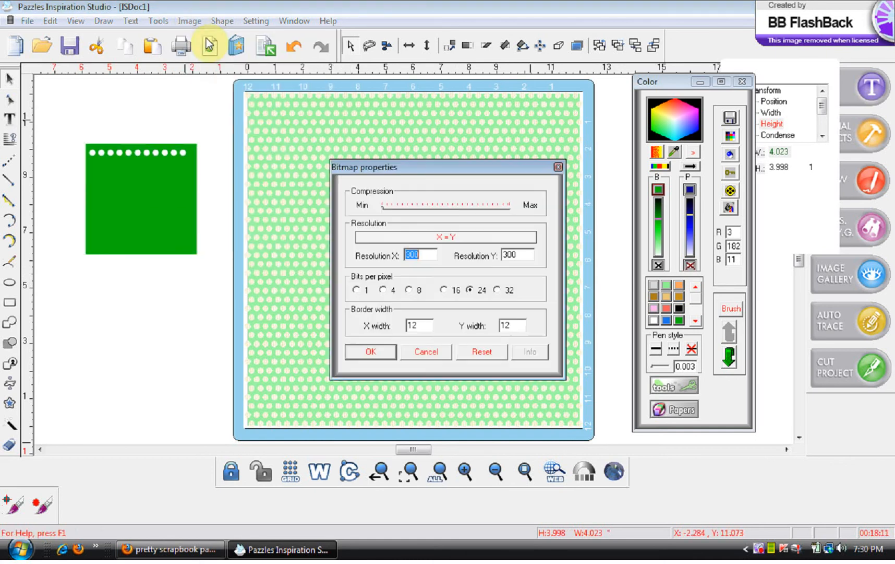
click(371, 352)
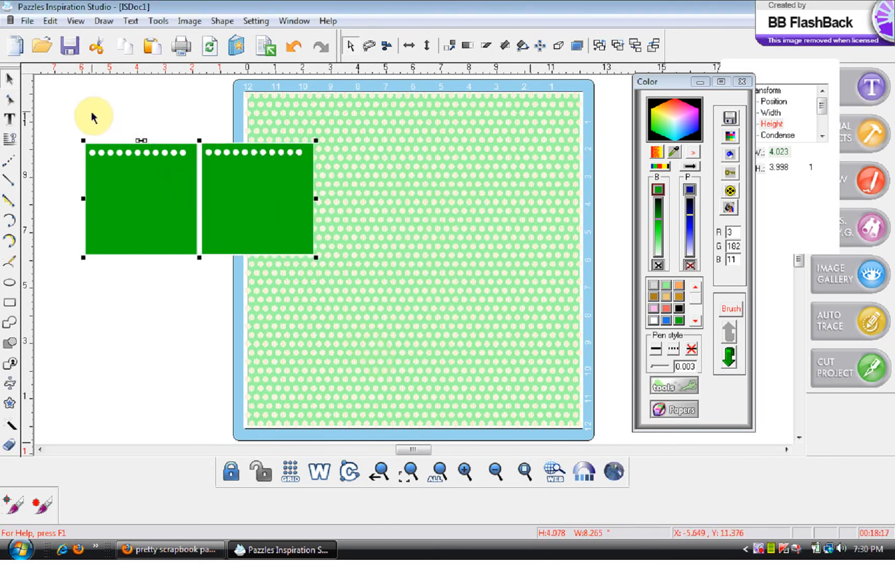
Delete the original vector square with its dots and move the bitmap copy onto the middle of the dotted paper.
click(104, 134)
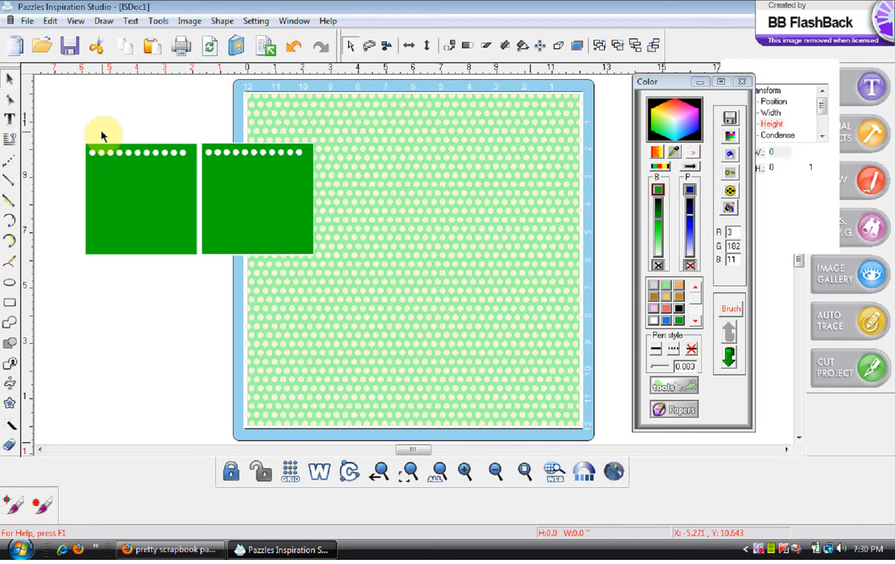
drag(76, 135, 204, 270)
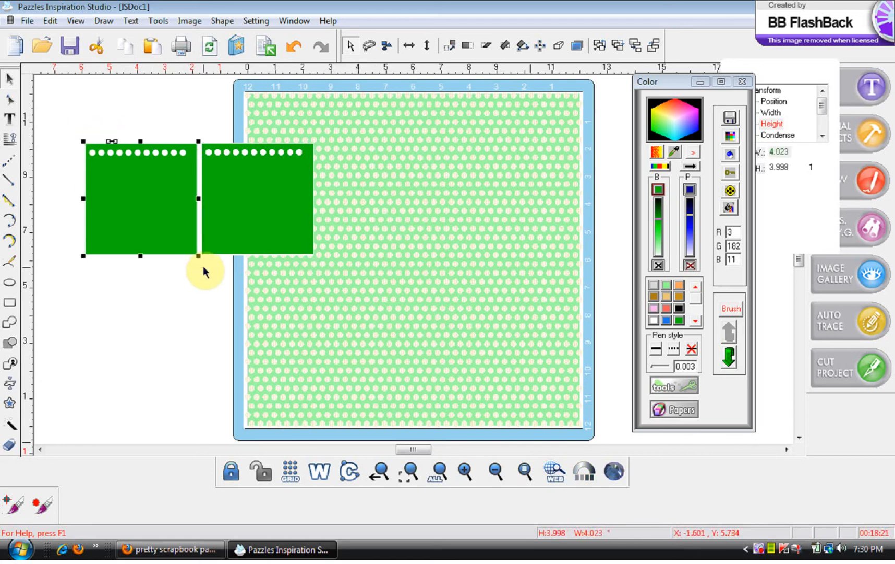
key(Delete)
click(236, 219)
drag(244, 211, 393, 280)
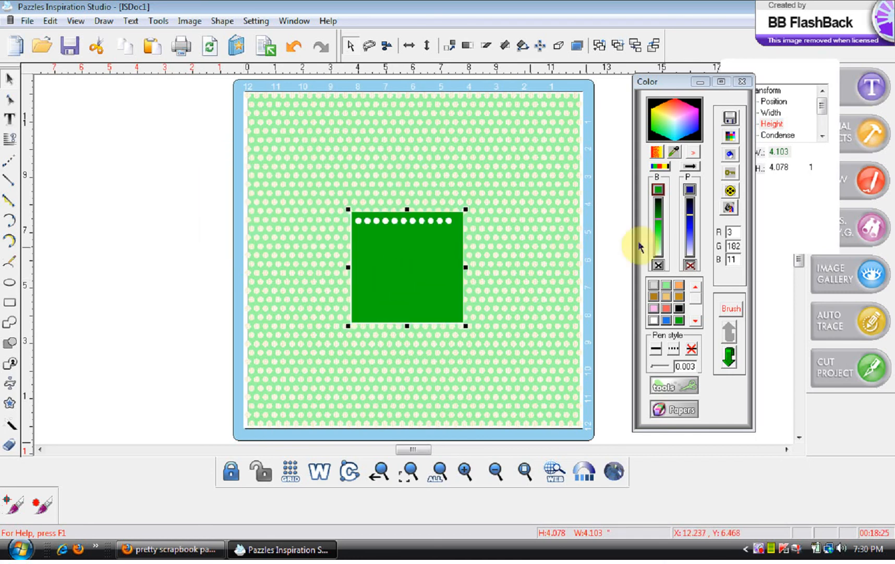
Fill the bitmap's green background with black using the fill bucket.
click(731, 208)
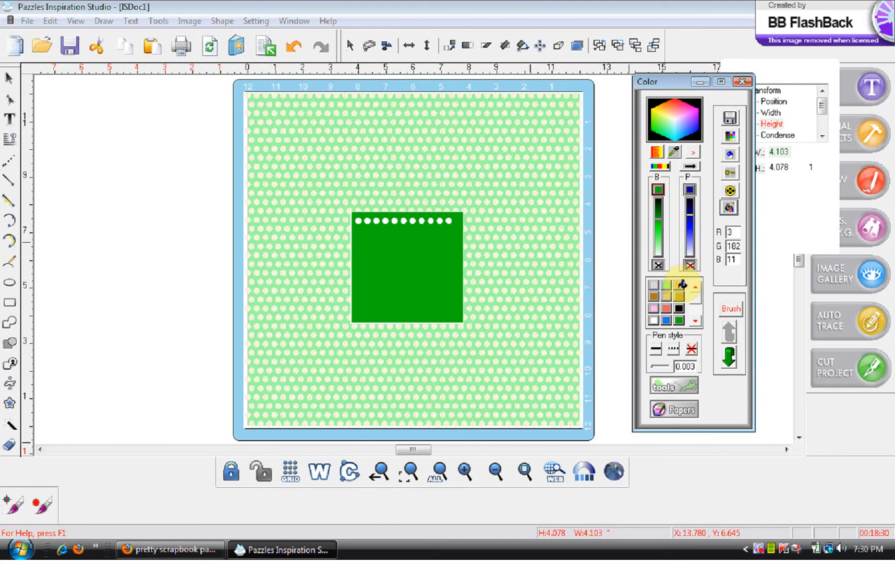
click(679, 310)
click(439, 258)
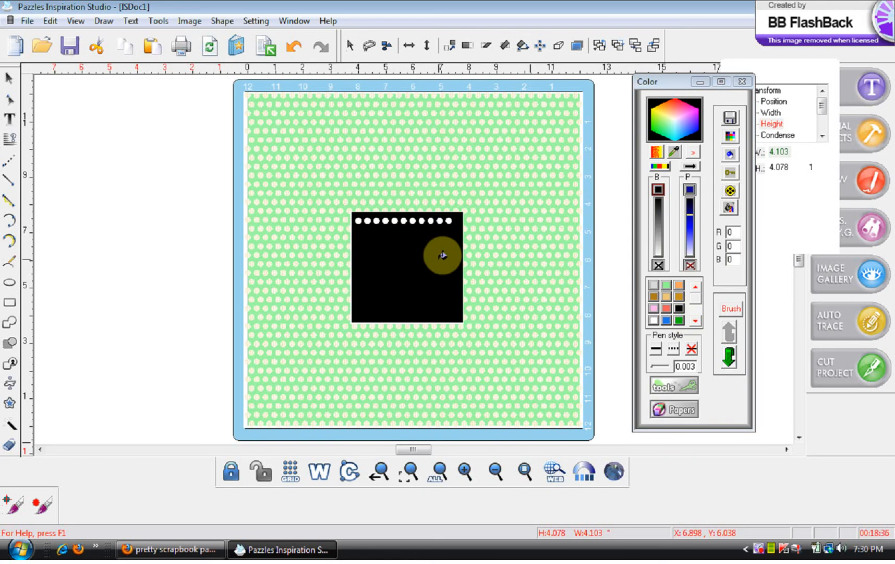
Fill every other dot in the bitmap's row with blue (R 30, G 120, B 232) and return to the selection tool.
click(669, 317)
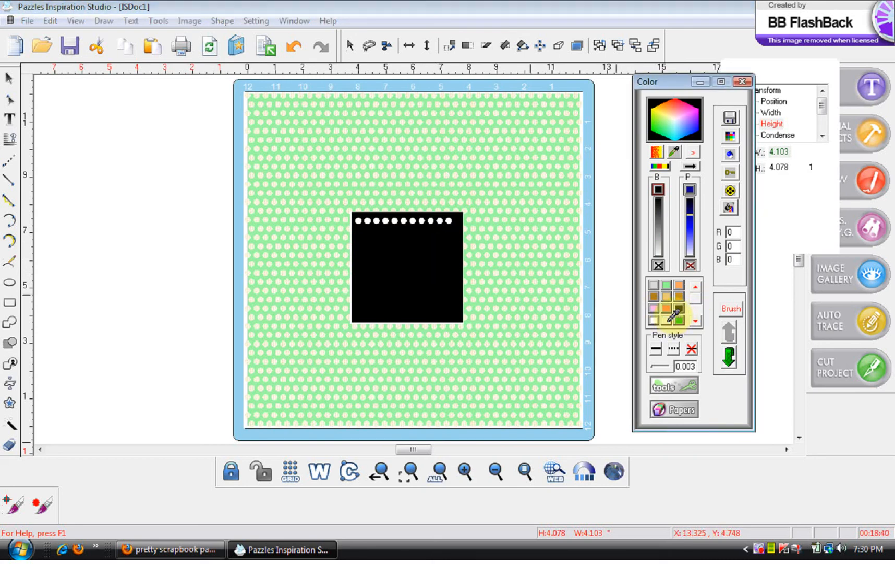
click(452, 216)
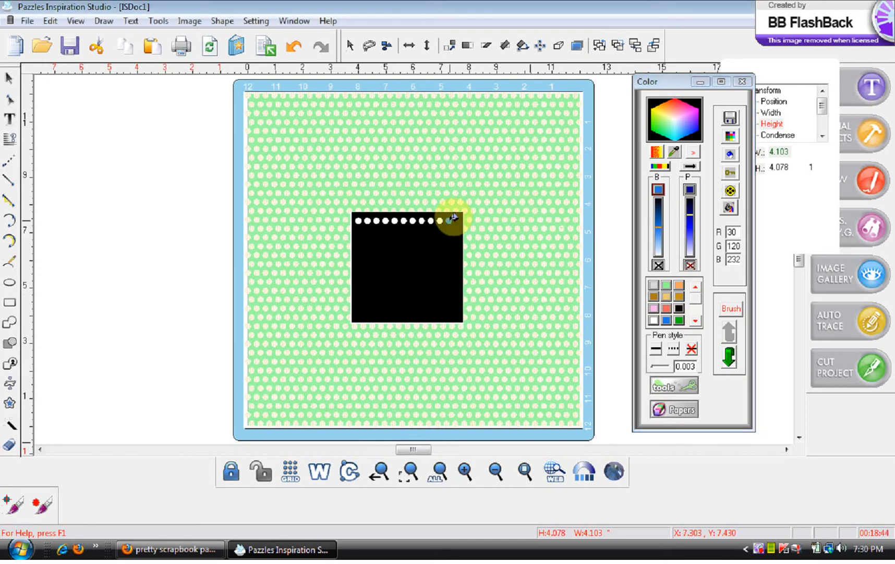
click(430, 220)
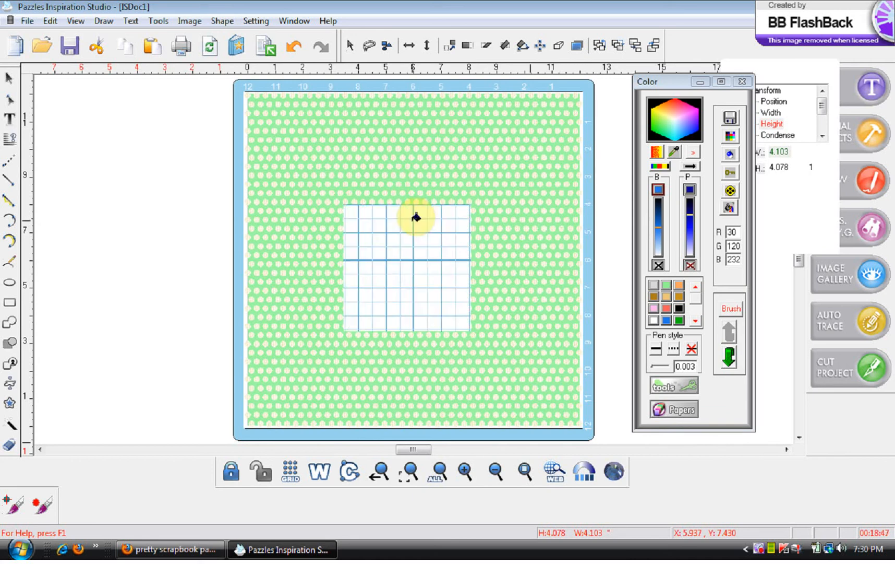
click(396, 218)
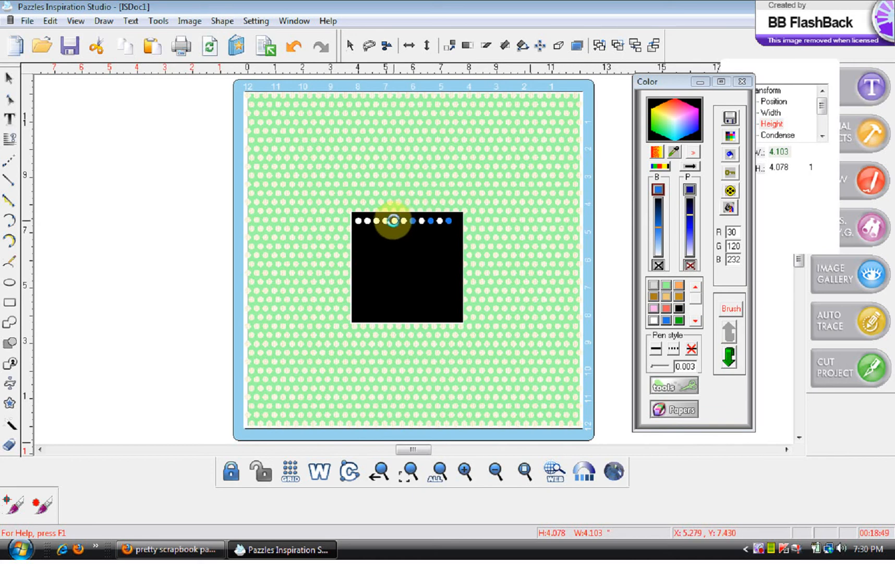
click(376, 218)
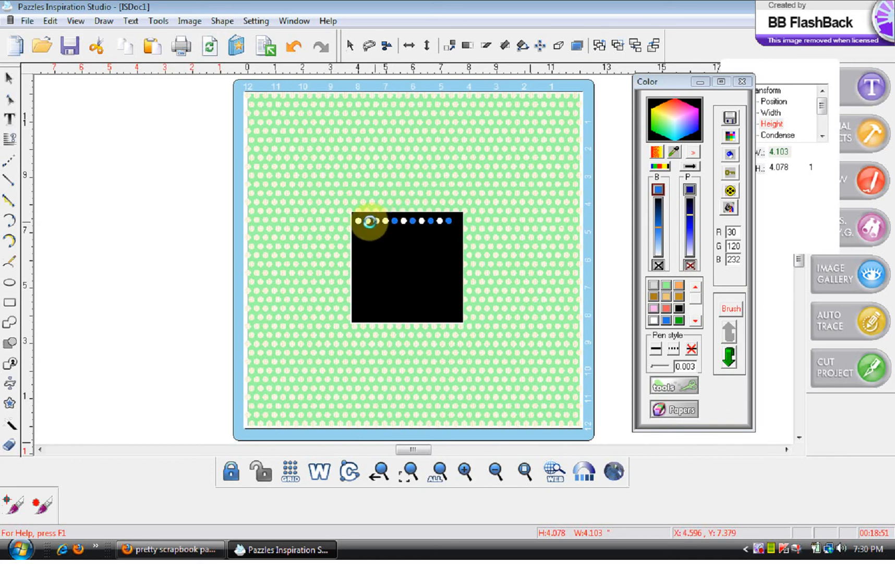
click(360, 219)
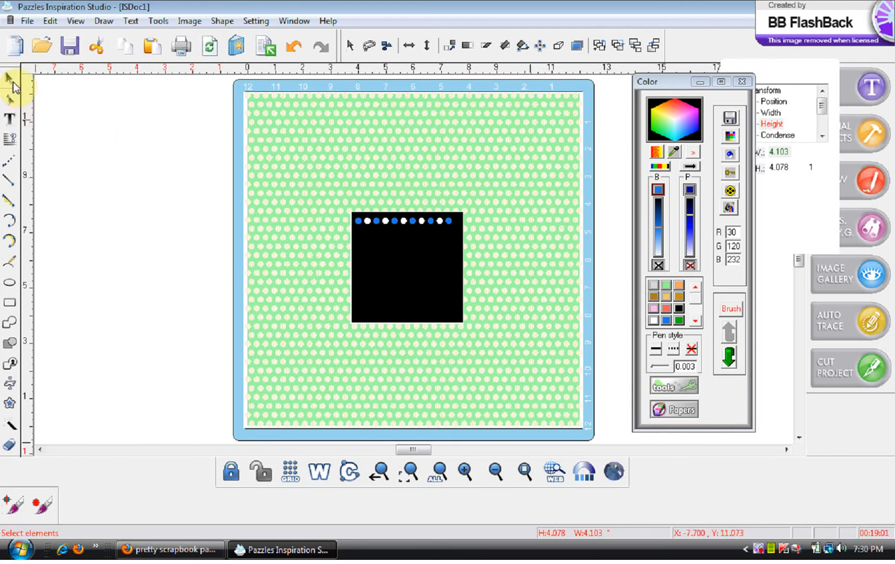
click(12, 83)
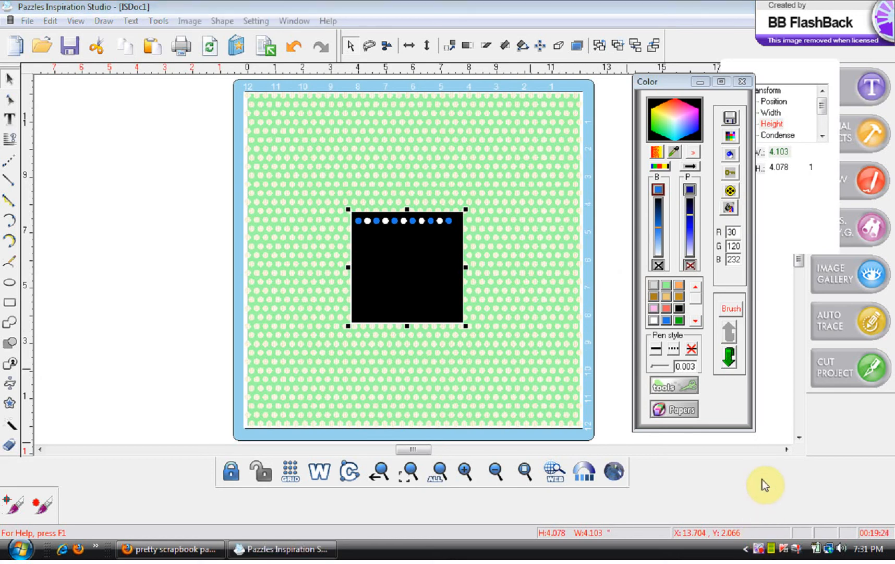
right_click(758, 548)
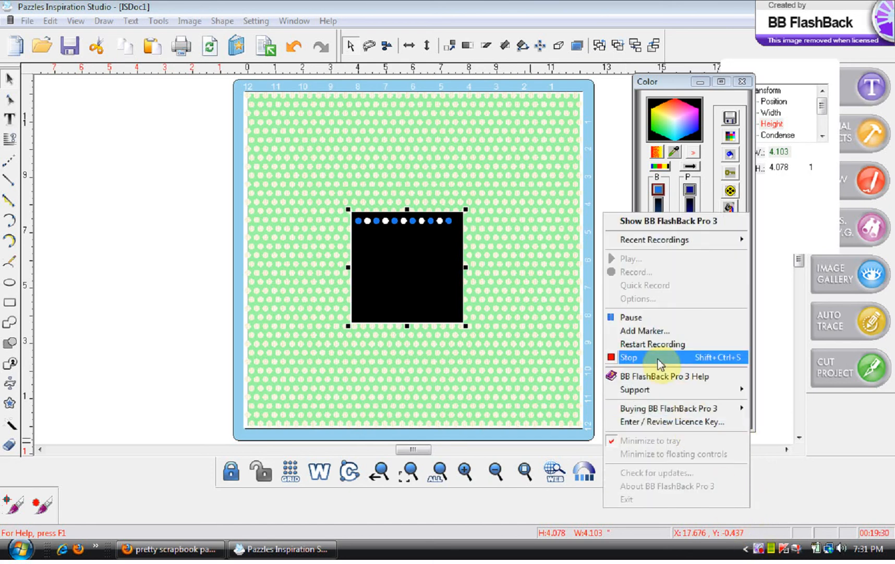